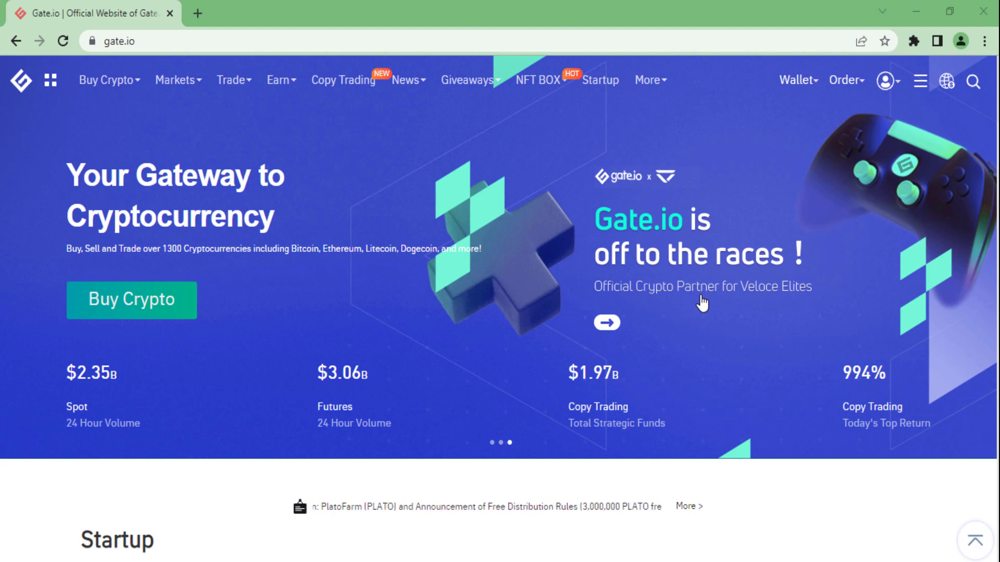
Step: Scroll down and back up through the Gate.io home page
{"action": "scroll", "coordinate": [702, 312], "scroll_direction": "down", "scroll_amount": 5}
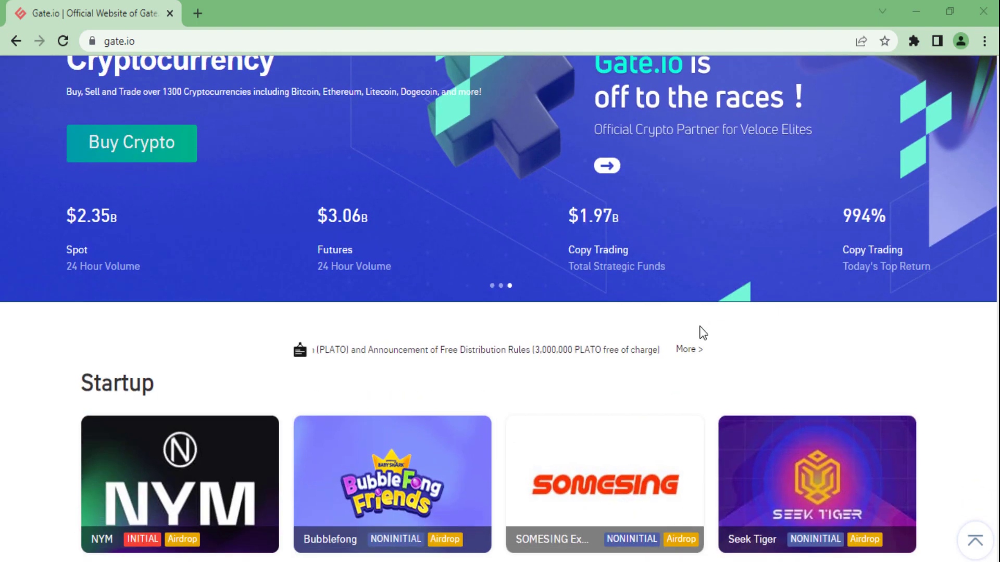
{"action": "scroll", "coordinate": [703, 333], "scroll_direction": "down", "scroll_amount": 3}
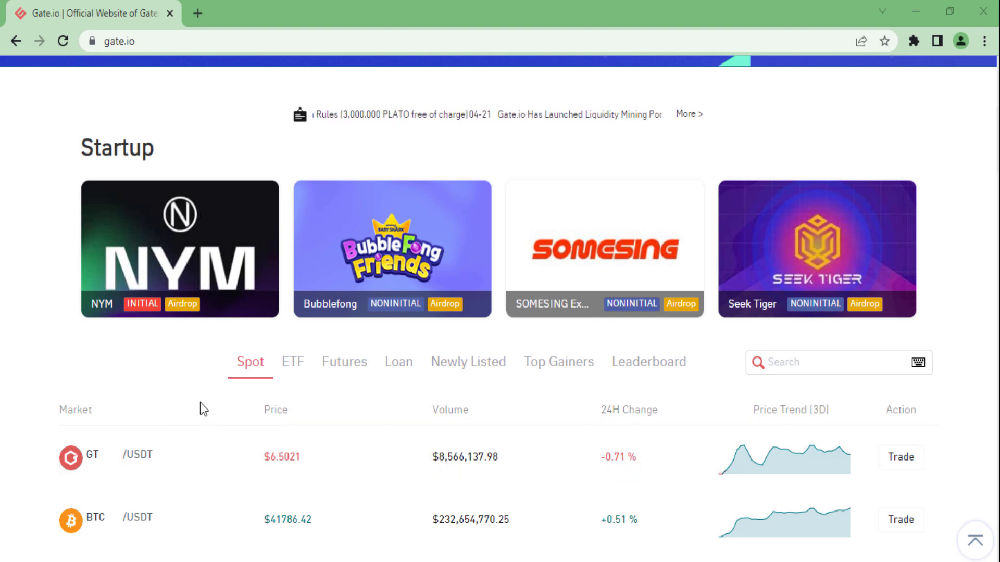
{"action": "scroll", "coordinate": [277, 444], "scroll_direction": "down", "scroll_amount": 3}
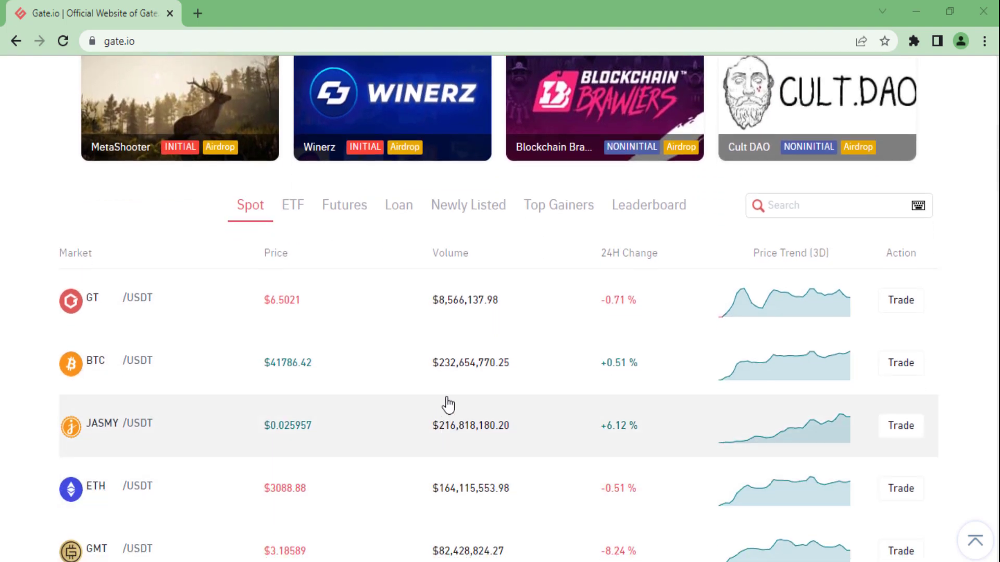
{"action": "scroll", "coordinate": [541, 402], "scroll_direction": "down", "scroll_amount": 5}
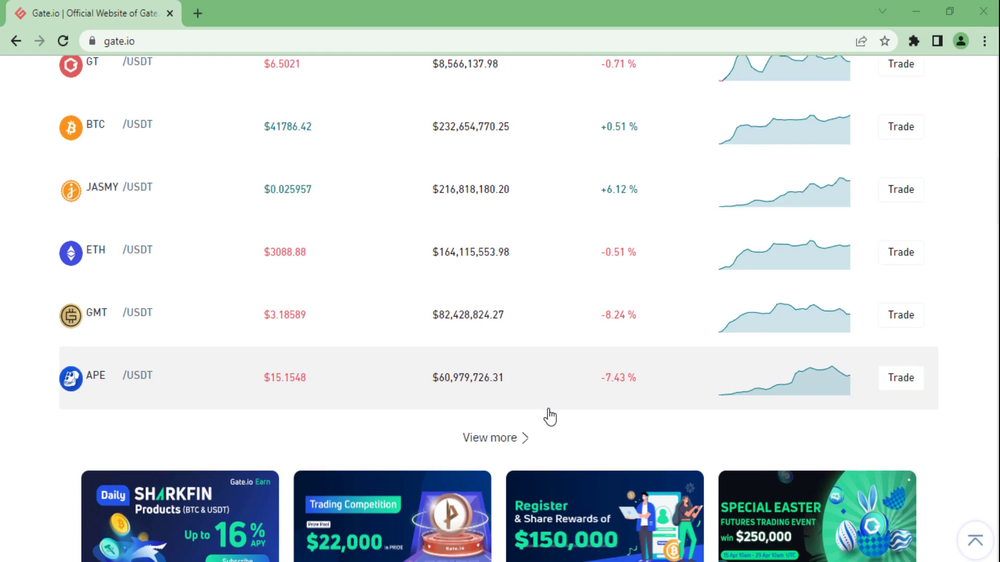
{"action": "scroll", "coordinate": [550, 415], "scroll_direction": "down", "scroll_amount": 2}
{"action": "scroll", "coordinate": [549, 415], "scroll_direction": "up", "scroll_amount": 13}
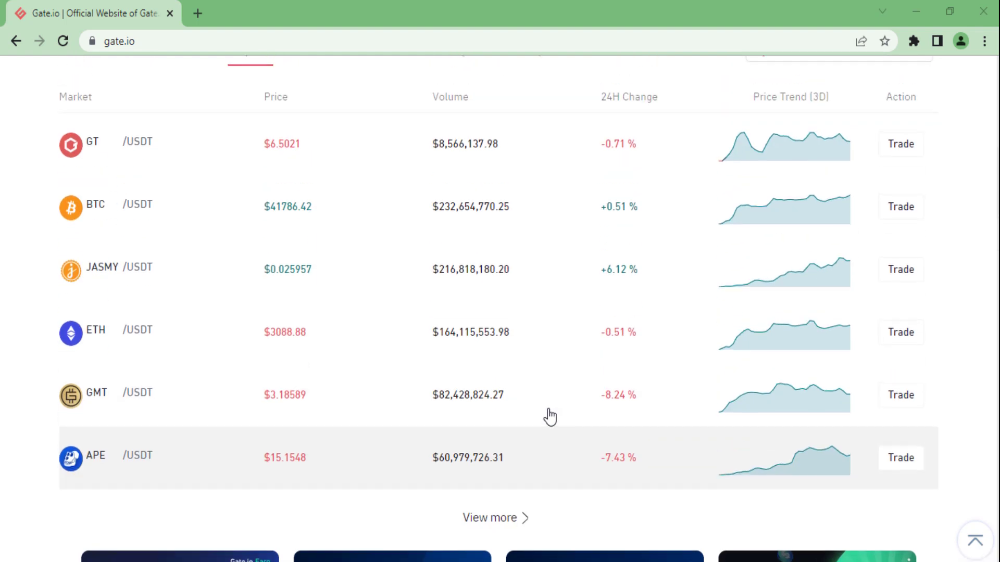
{"action": "scroll", "coordinate": [552, 416], "scroll_direction": "up", "scroll_amount": 3}
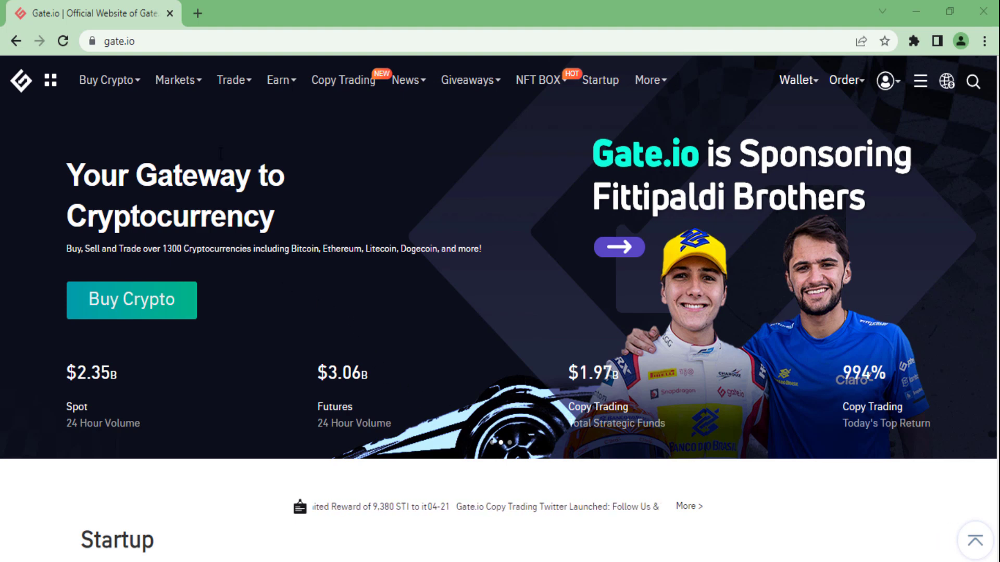
Step: Show the Market Price list of USDT pairs, scroll through it, then return to the top
{"action": "left_click", "coordinate": [173, 83]}
{"action": "left_click", "coordinate": [202, 127]}
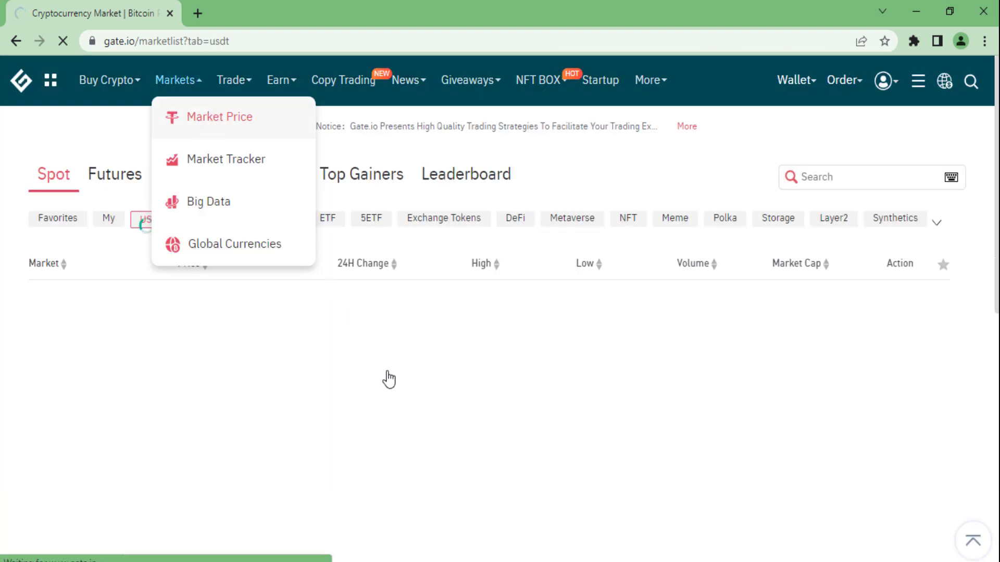
{"action": "scroll", "coordinate": [157, 308], "scroll_direction": "down", "scroll_amount": 3}
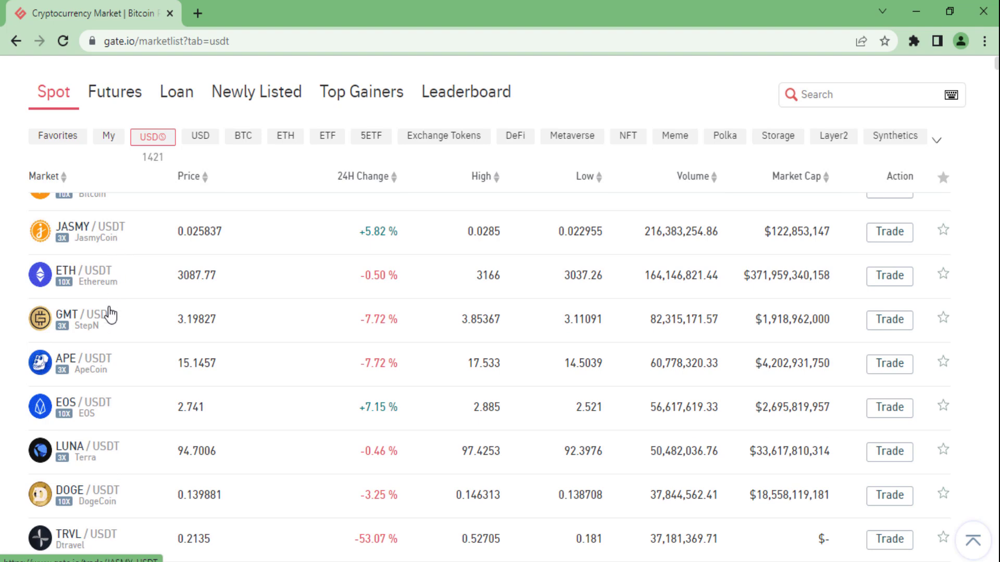
{"action": "scroll", "coordinate": [127, 482], "scroll_direction": "down", "scroll_amount": 6}
{"action": "scroll", "coordinate": [130, 469], "scroll_direction": "up", "scroll_amount": 3}
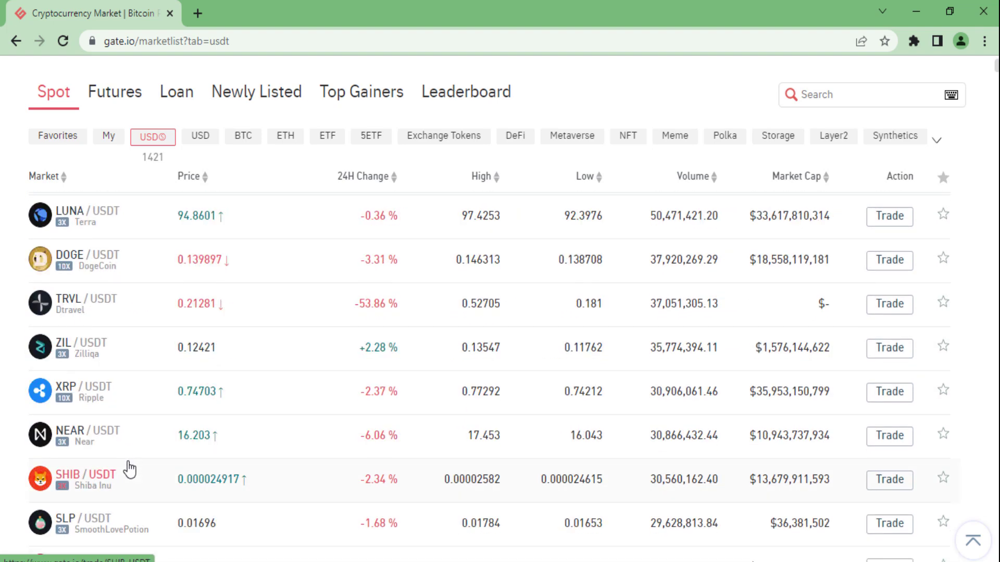
{"action": "scroll", "coordinate": [519, 440], "scroll_direction": "up", "scroll_amount": 5}
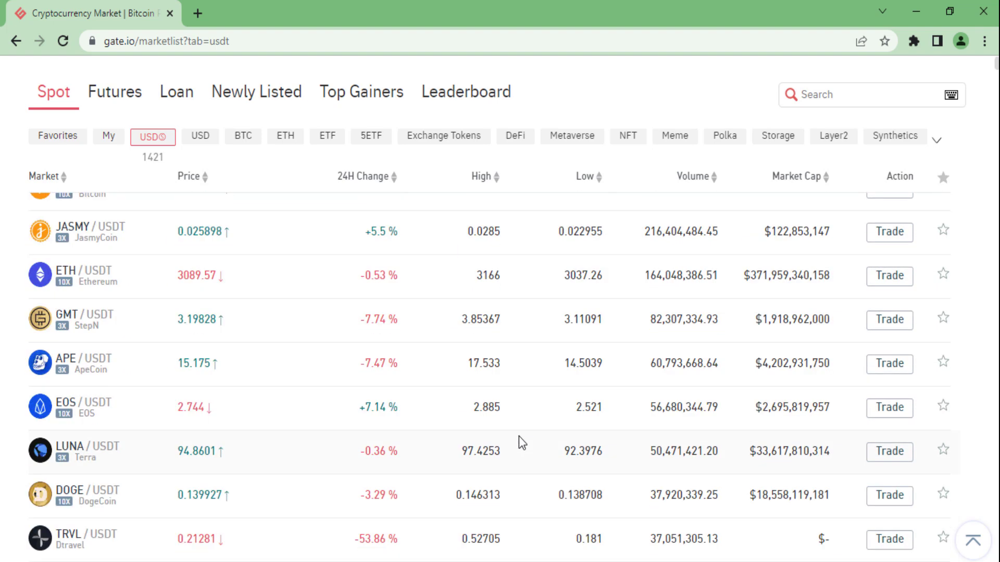
{"action": "scroll", "coordinate": [799, 194], "scroll_direction": "up", "scroll_amount": 3}
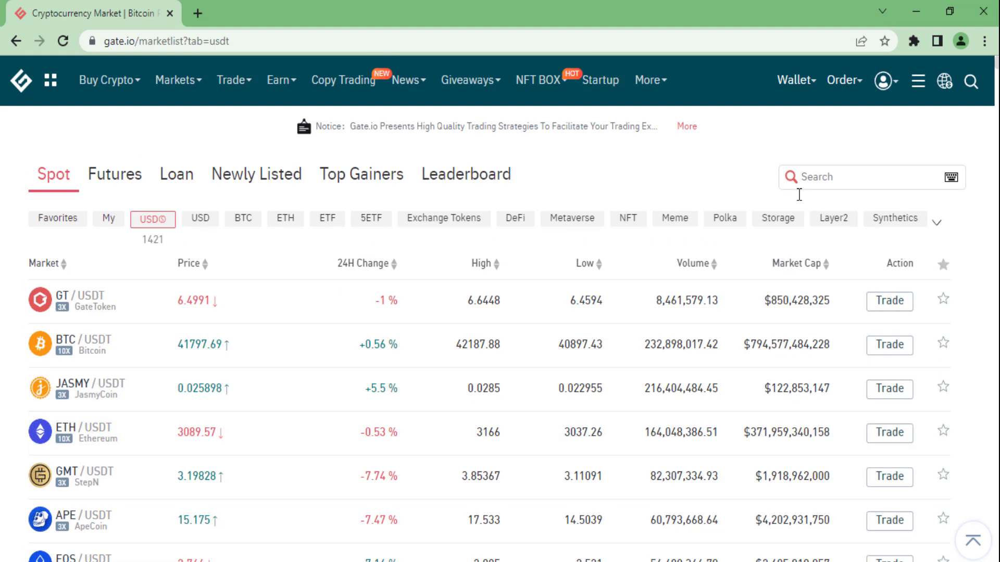
Step: Search the markets for 'dot' to list DOT_USDT, DOT_BTC, futures and ETF results
{"action": "left_click", "coordinate": [829, 179]}
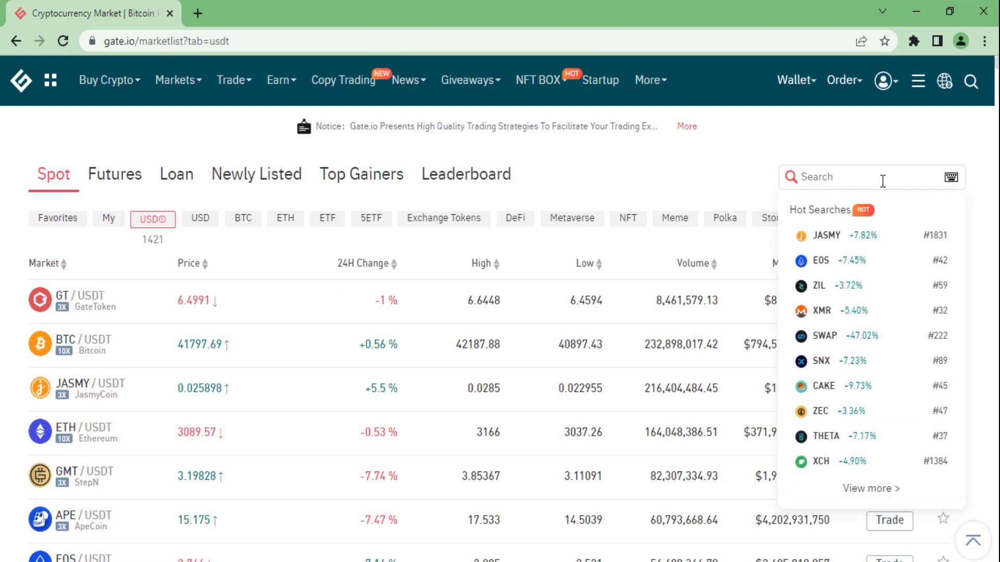
{"action": "type", "text": "dot"}
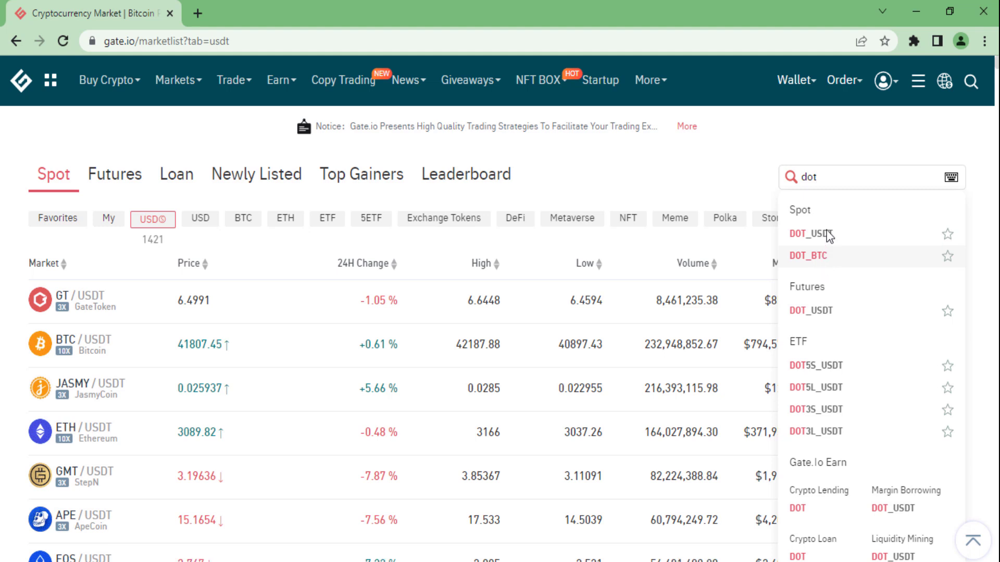
Step: Open the DOT_USDT spot pair and scroll to its limit buy and sell forms
{"action": "left_click", "coordinate": [822, 239]}
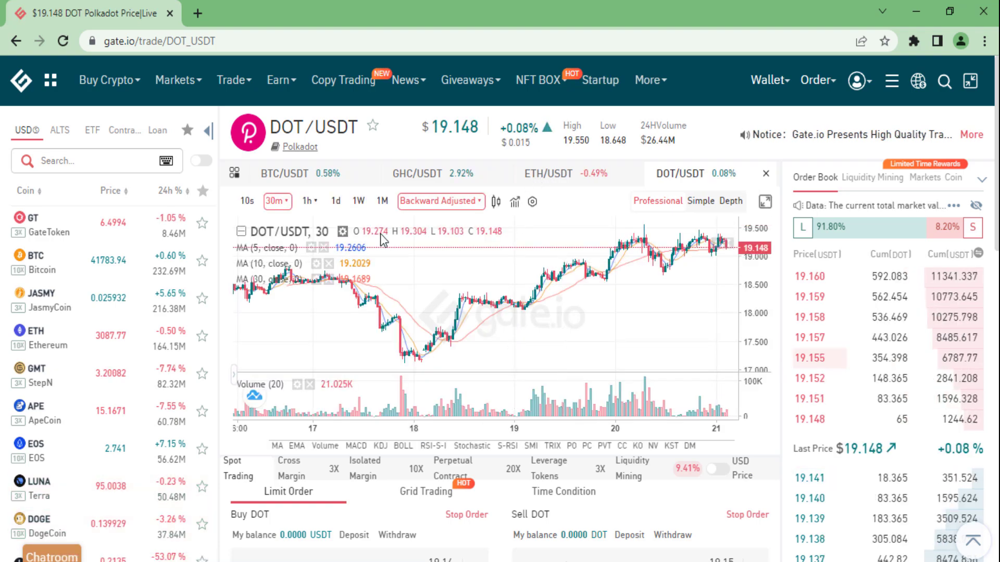
{"action": "scroll", "coordinate": [380, 233], "scroll_direction": "down", "scroll_amount": 5}
{"action": "scroll", "coordinate": [382, 464], "scroll_direction": "down", "scroll_amount": 3}
{"action": "scroll", "coordinate": [377, 487], "scroll_direction": "down", "scroll_amount": 5}
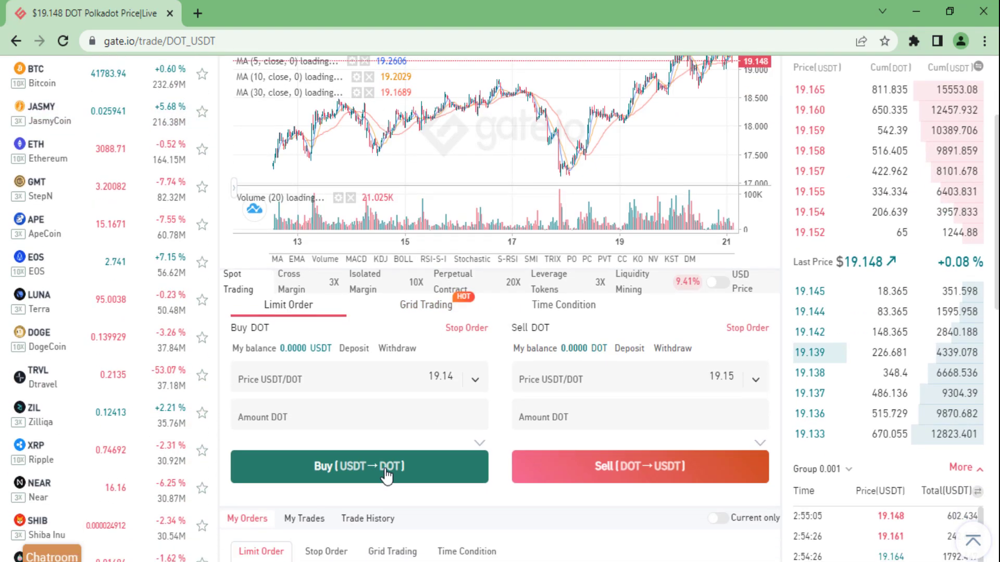
{"action": "scroll", "coordinate": [416, 292], "scroll_direction": "up", "scroll_amount": 2}
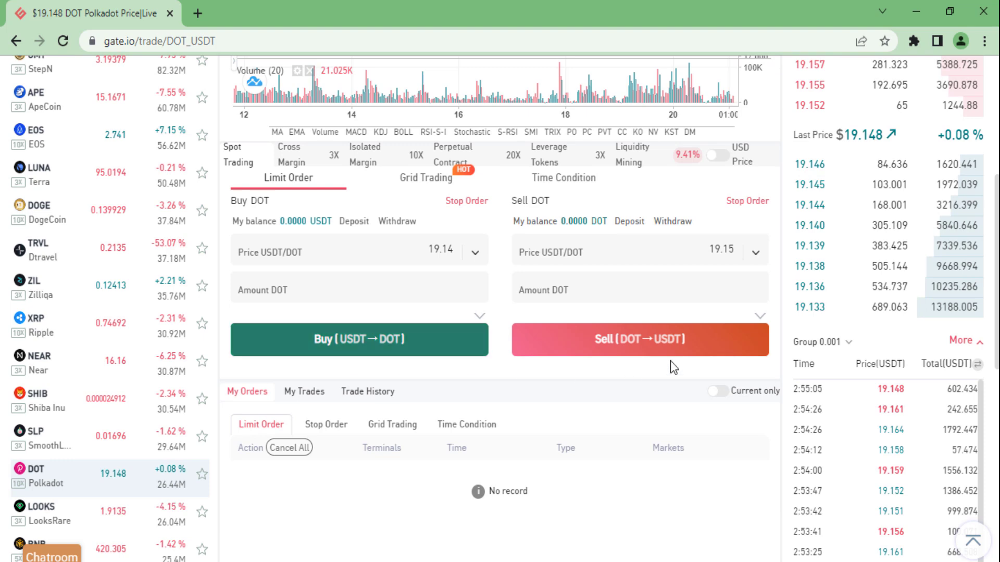
{"action": "scroll", "coordinate": [299, 364], "scroll_direction": "up", "scroll_amount": 2}
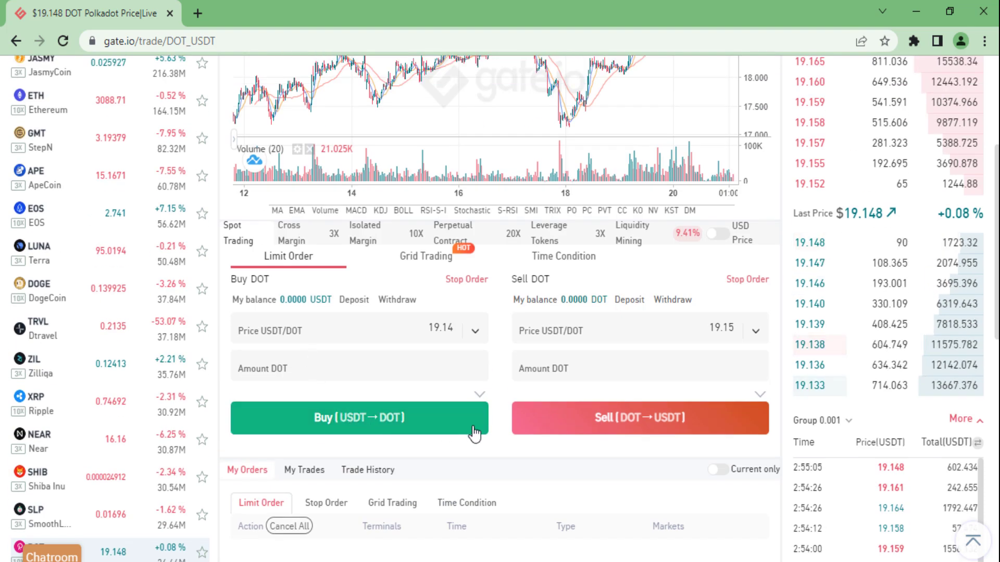
Step: Enter a buy limit price of 19.998 USDT and amount 0.005 DOT, then press Buy
{"action": "left_click", "coordinate": [353, 319]}
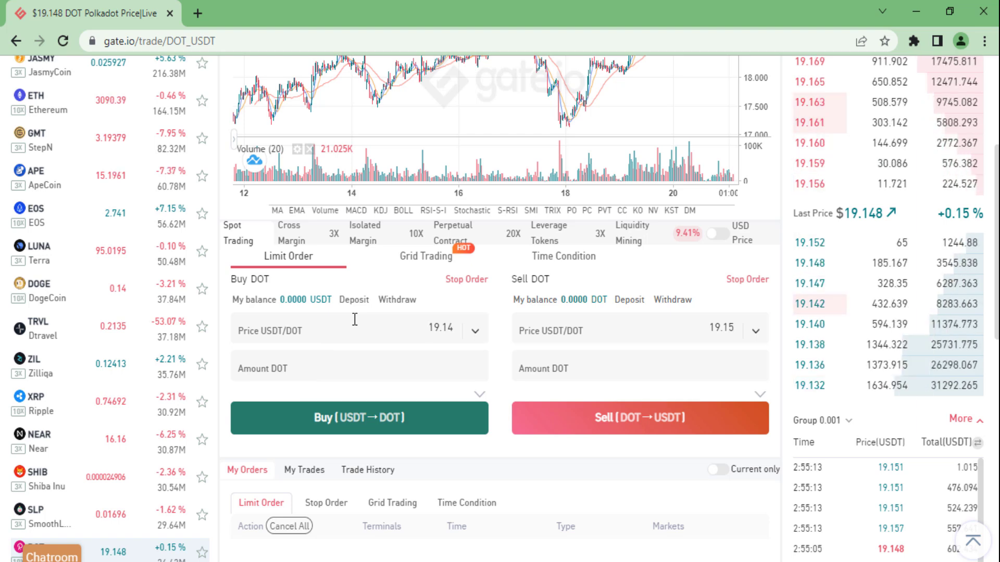
{"action": "key", "text": "ctrl+a"}
{"action": "type", "text": "20"}
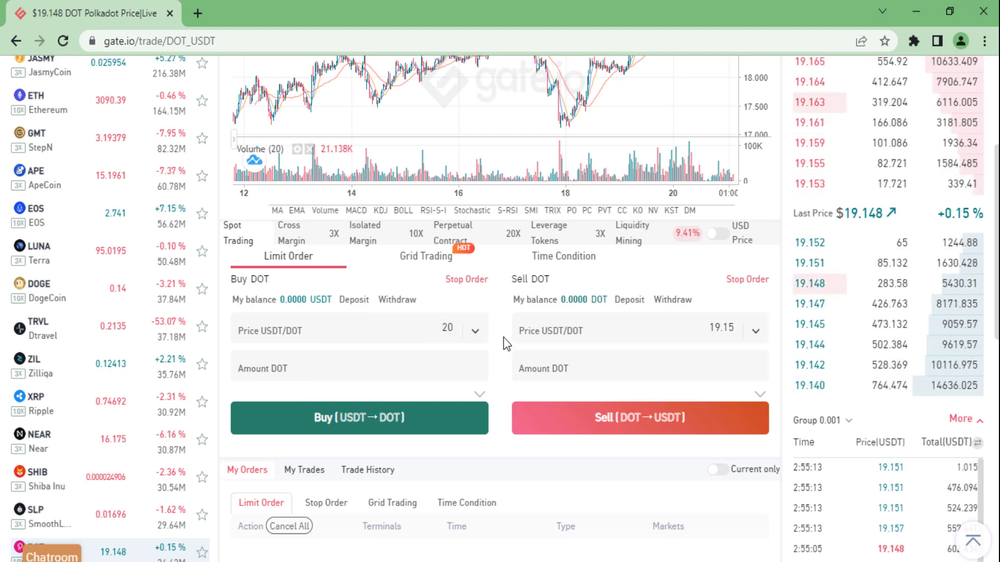
{"action": "left_click", "coordinate": [475, 332]}
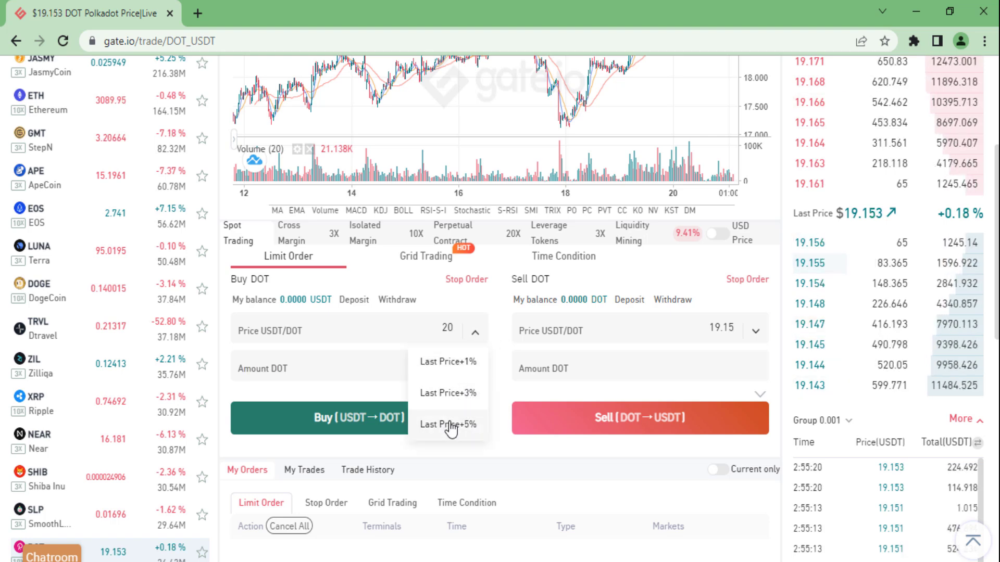
{"action": "left_click", "coordinate": [333, 368]}
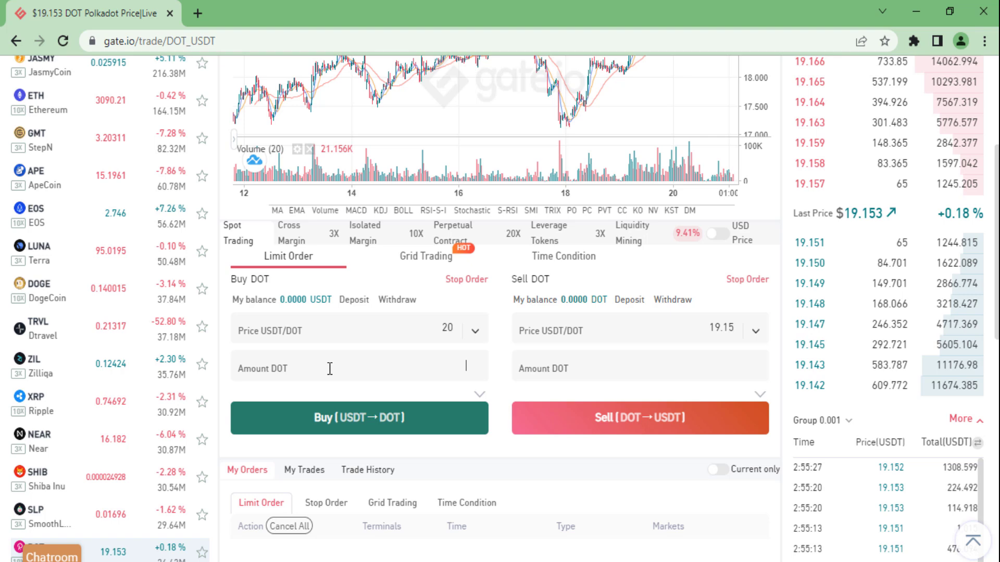
{"action": "scroll", "coordinate": [336, 383], "scroll_direction": "up", "scroll_amount": 1}
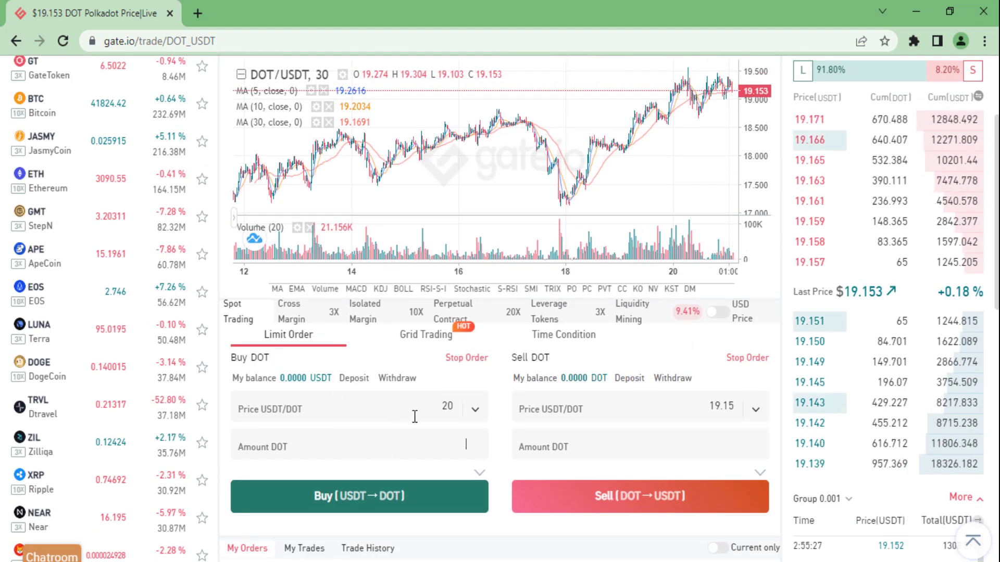
{"action": "scroll", "coordinate": [414, 470], "scroll_direction": "down", "scroll_amount": 3}
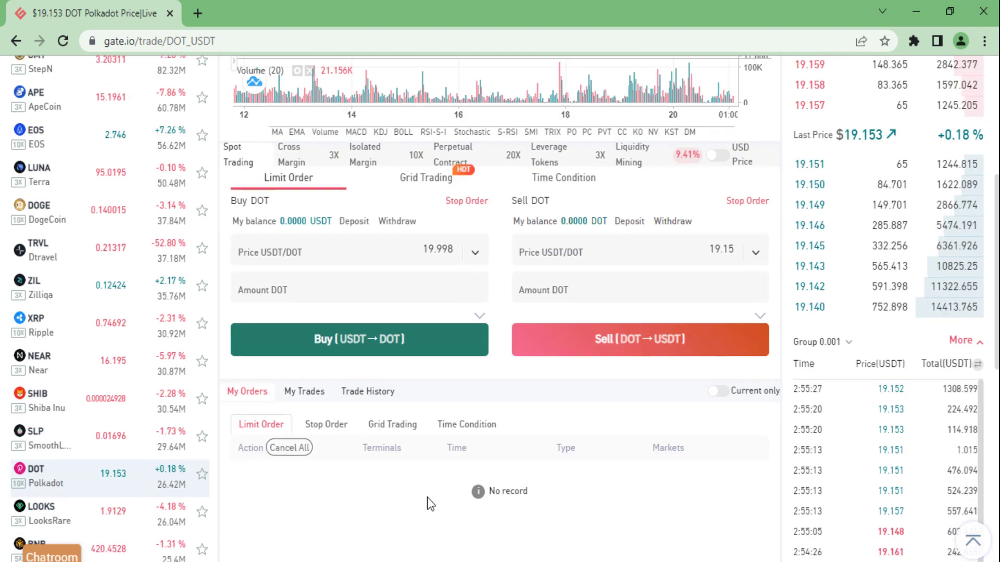
{"action": "left_click", "coordinate": [406, 354]}
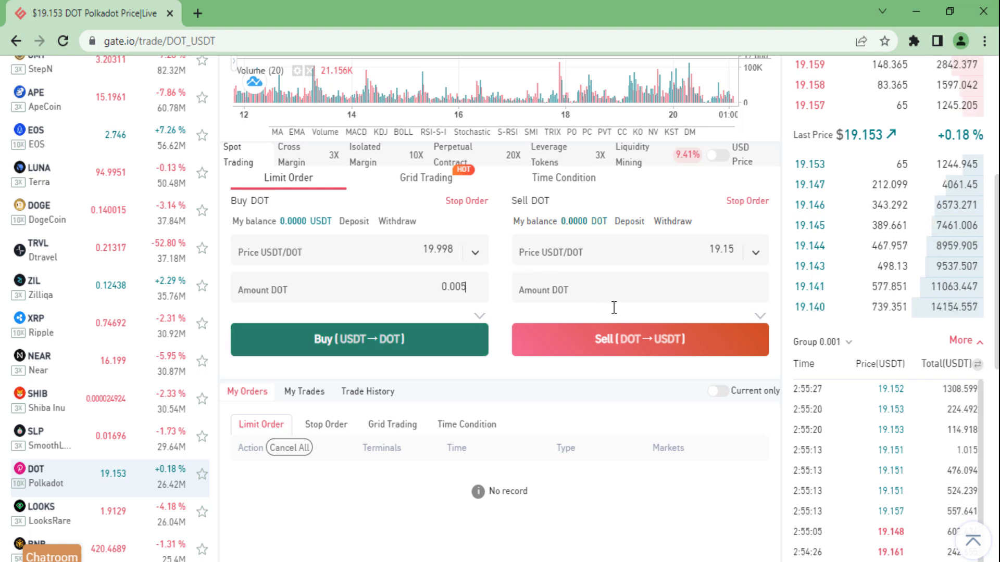
Step: Set the sell limit price to 19.153 USDT and the sell amount to 0.005 DOT
{"action": "left_click", "coordinate": [631, 344]}
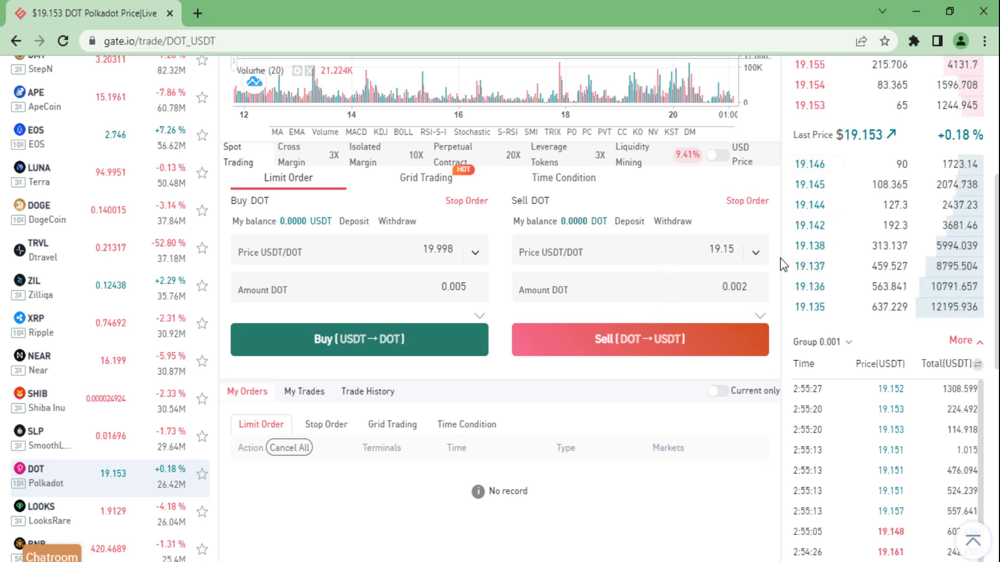
{"action": "left_click", "coordinate": [756, 255]}
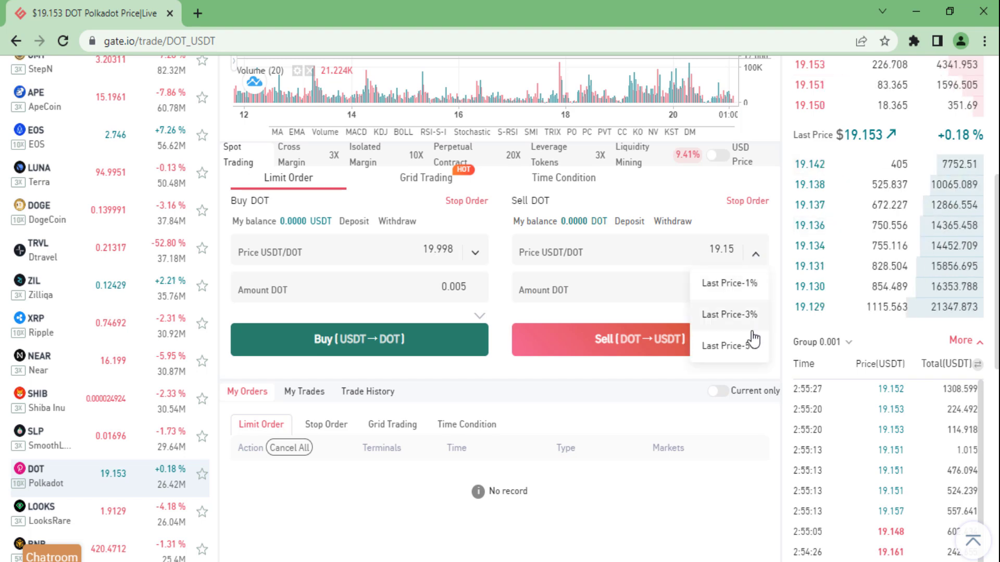
{"action": "left_click", "coordinate": [755, 255]}
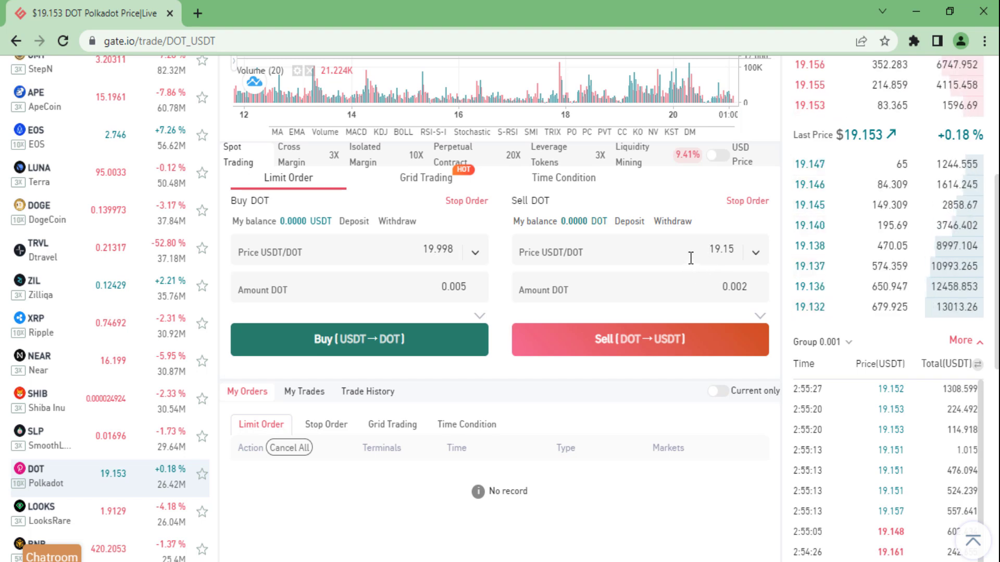
{"action": "type", "text": "3"}
{"action": "left_click", "coordinate": [694, 279]}
{"action": "key", "text": "BackSpace"}
{"action": "type", "text": "5"}
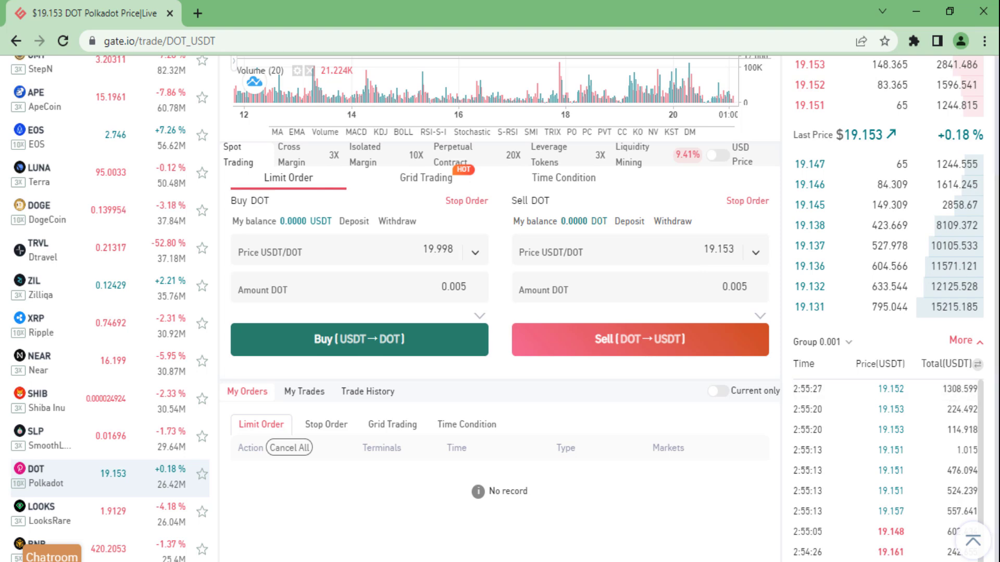
{"action": "scroll", "coordinate": [712, 414], "scroll_direction": "up", "scroll_amount": 2}
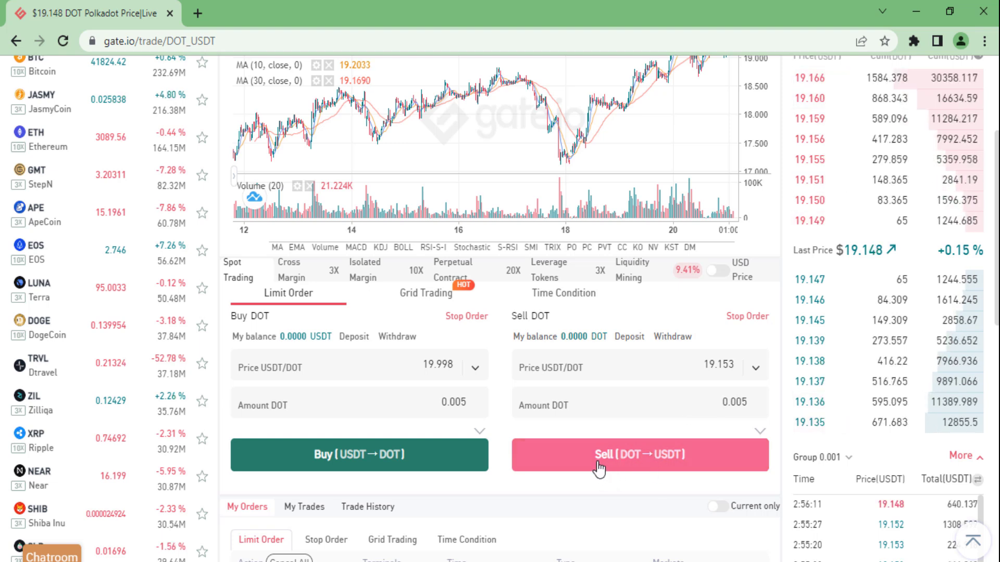
{"action": "scroll", "coordinate": [593, 494], "scroll_direction": "up", "scroll_amount": 4}
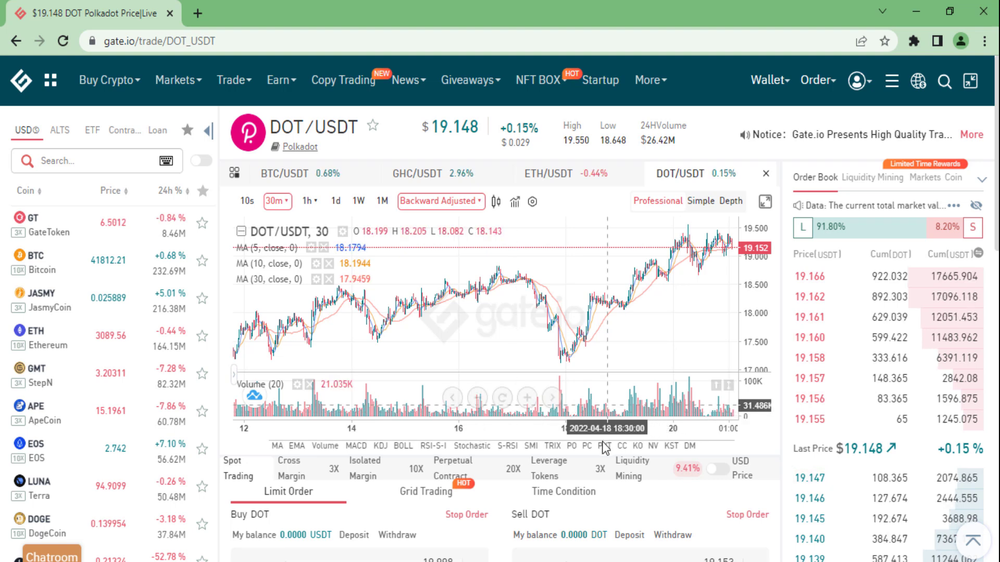
{"action": "mouse_move", "coordinate": [573, 465]}
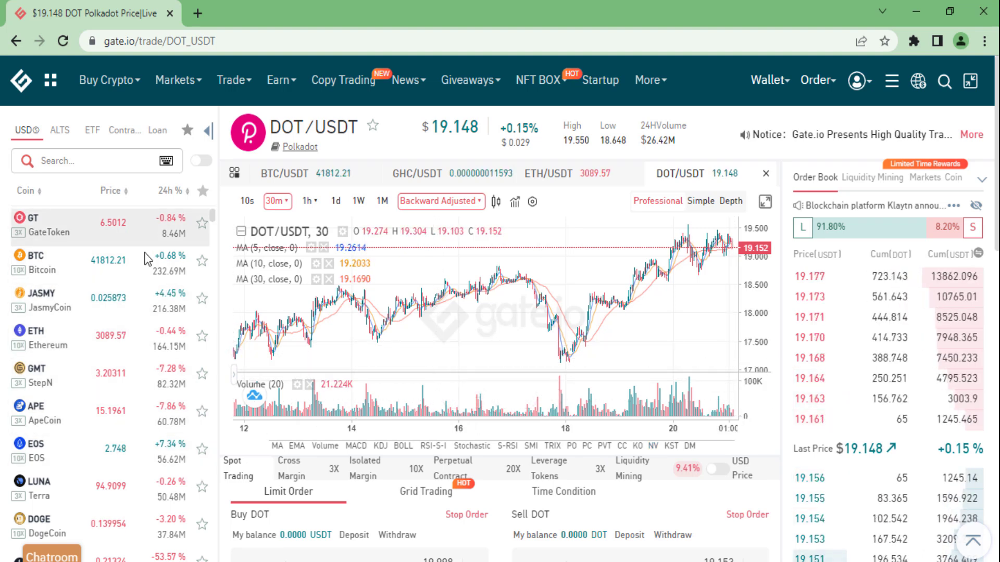
{"action": "scroll", "coordinate": [145, 443], "scroll_direction": "down", "scroll_amount": 5}
{"action": "scroll", "coordinate": [141, 477], "scroll_direction": "down", "scroll_amount": 10}
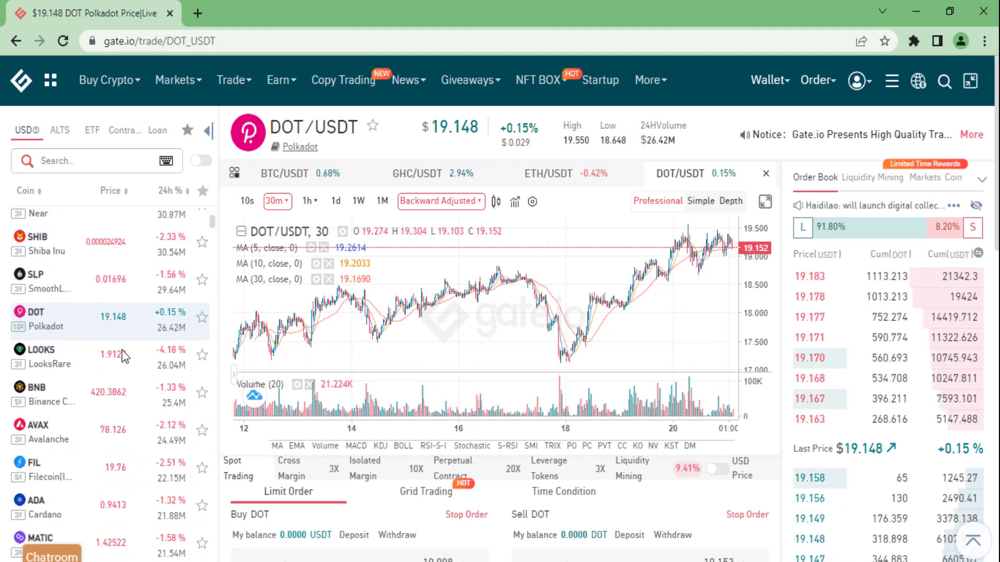
{"action": "scroll", "coordinate": [122, 350], "scroll_direction": "down", "scroll_amount": 10}
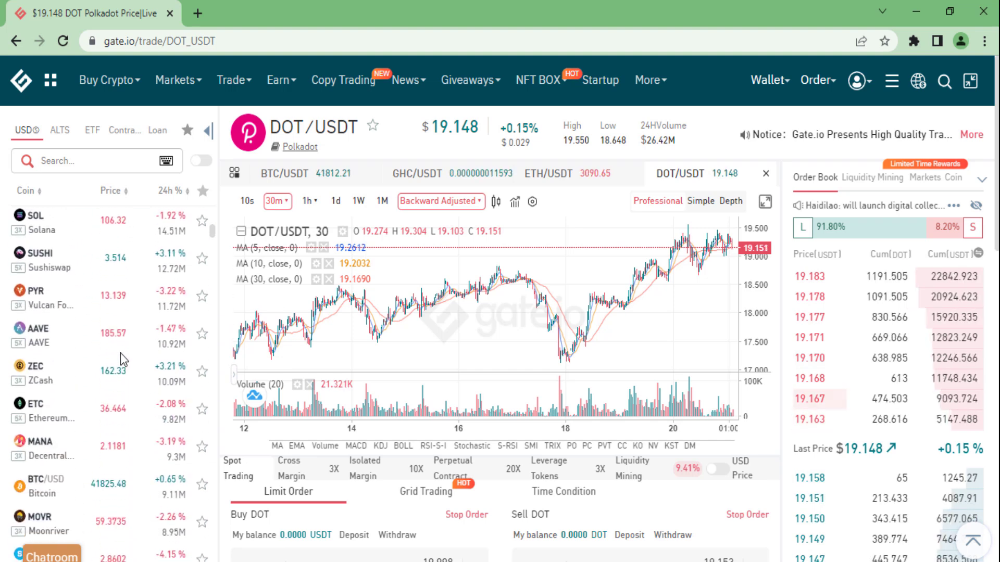
{"action": "scroll", "coordinate": [123, 363], "scroll_direction": "down", "scroll_amount": 2}
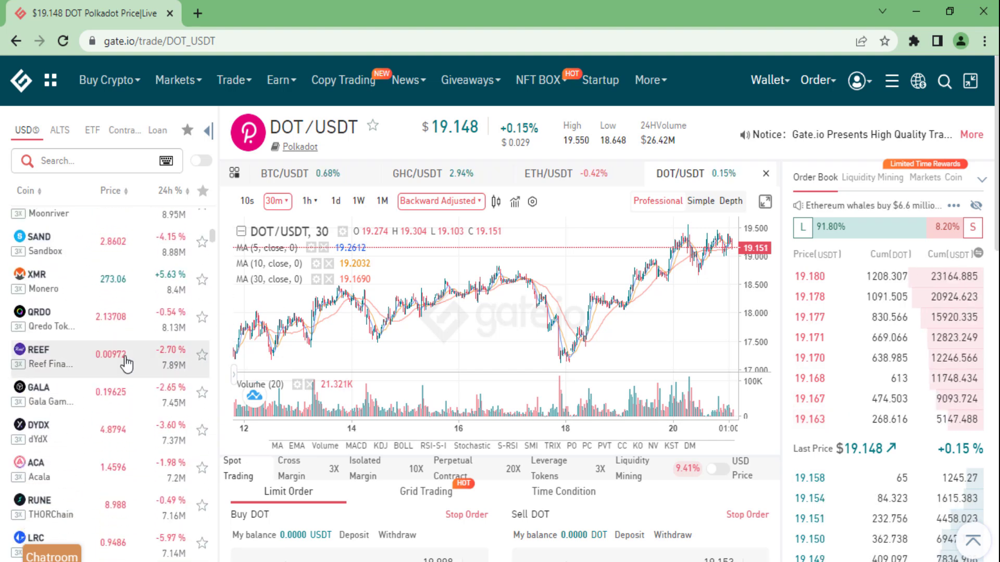